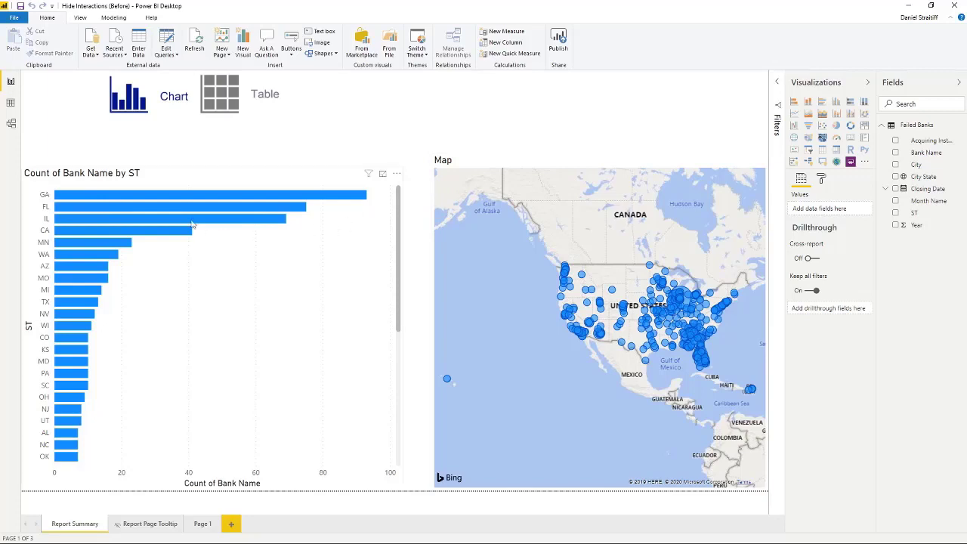
Step: Test cross-filtering by clicking the Georgia bar and map bubbles, then clear all selections
{"action": "left_click", "coordinate": [128, 197]}
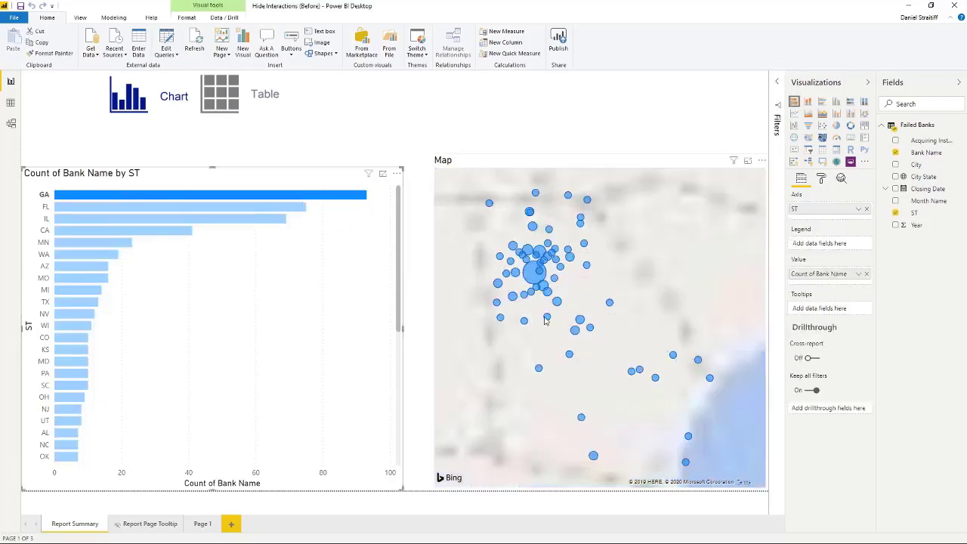
{"action": "left_click", "coordinate": [202, 215]}
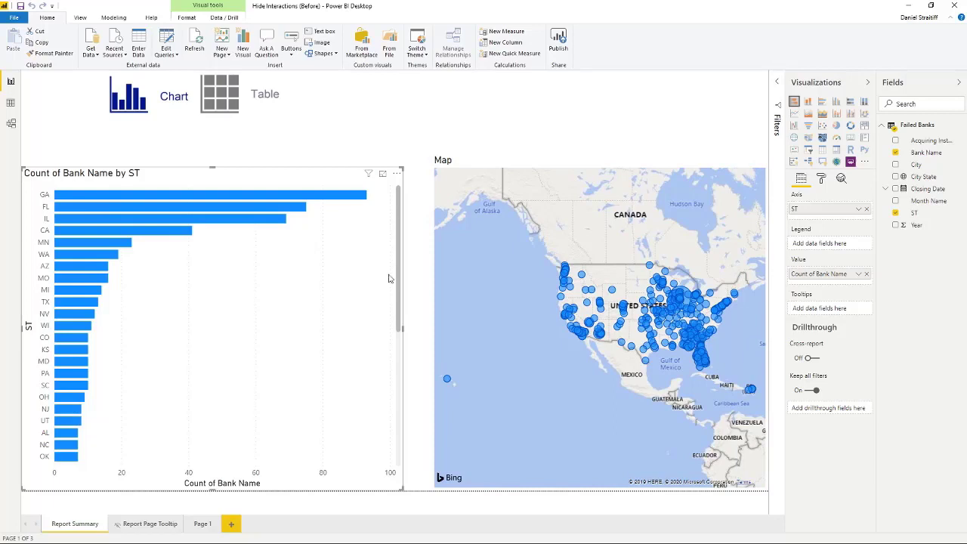
{"action": "left_click", "coordinate": [496, 320]}
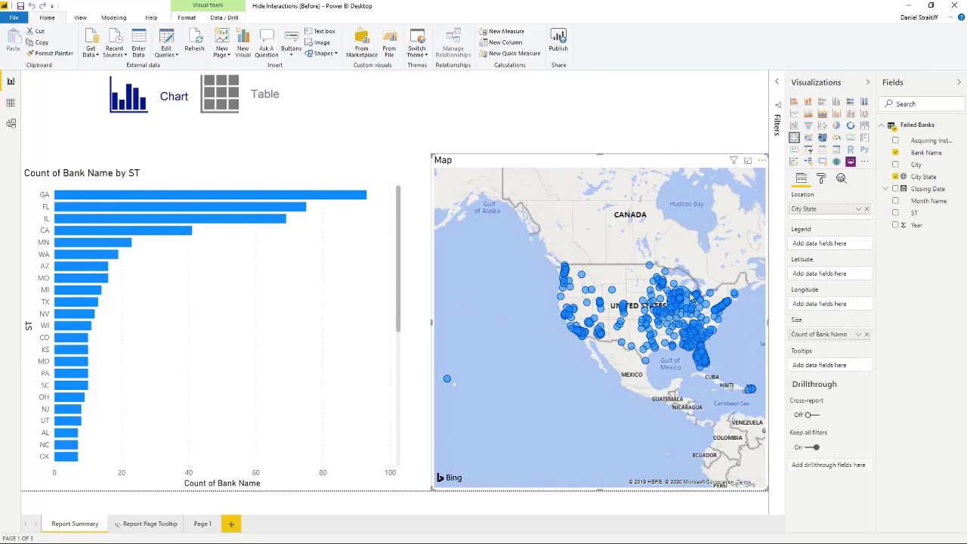
{"action": "left_click", "coordinate": [688, 301]}
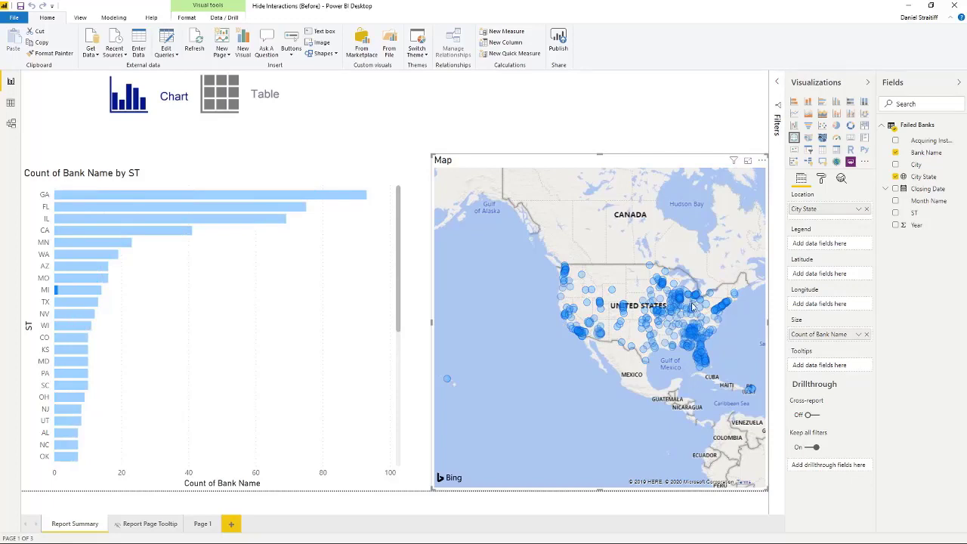
{"action": "left_click", "coordinate": [702, 352]}
{"action": "left_click", "coordinate": [672, 321]}
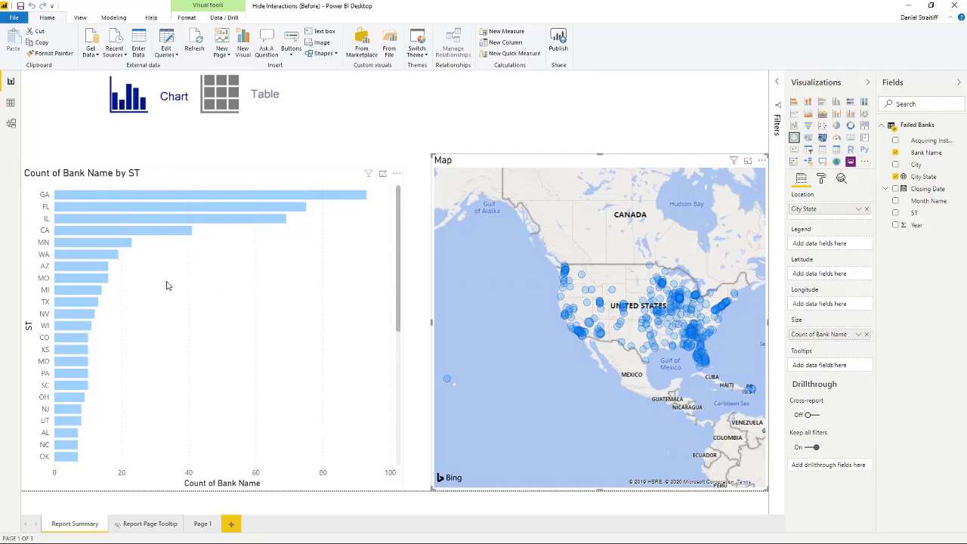
{"action": "left_click", "coordinate": [508, 317]}
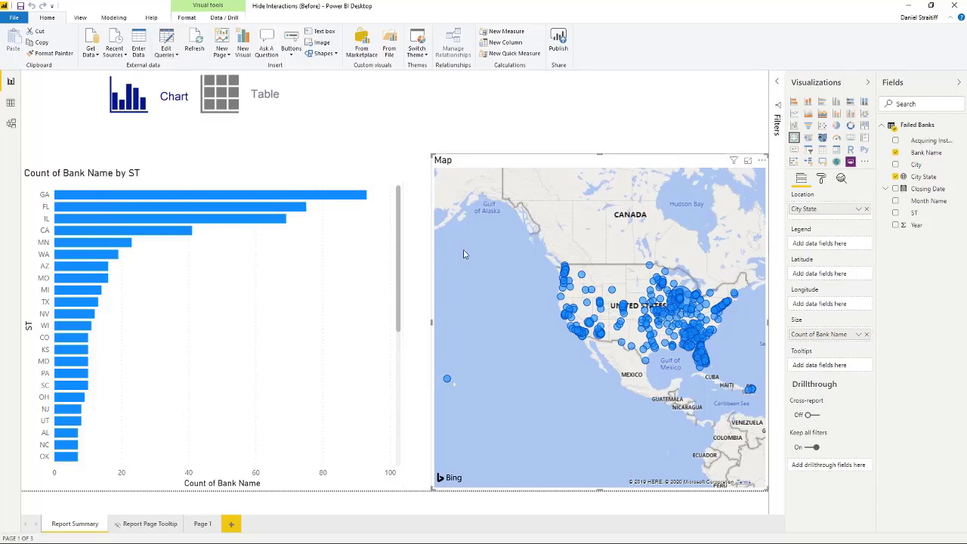
Step: Browse the View, Modeling and Format ribbon options for the map's interaction settings
{"action": "left_click", "coordinate": [80, 17]}
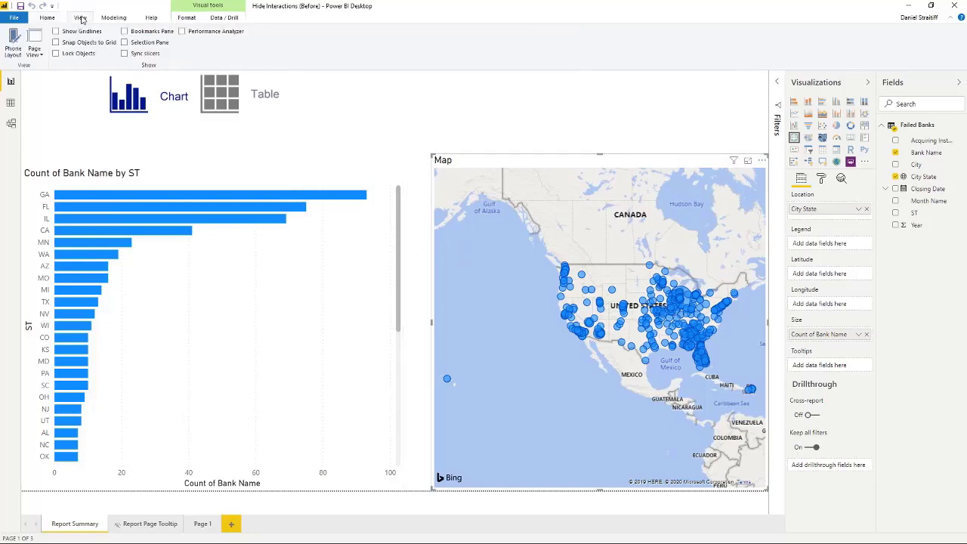
{"action": "left_click", "coordinate": [114, 17]}
{"action": "left_click", "coordinate": [186, 17]}
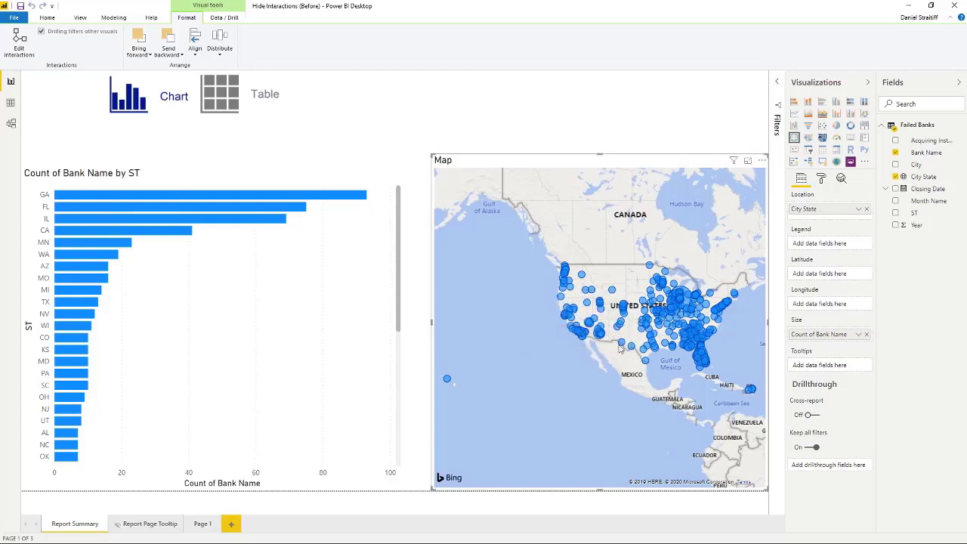
Step: Cross-filter the chart from a Florida bank bubble, clear it, and deselect the map
{"action": "mouse_move", "coordinate": [673, 310]}
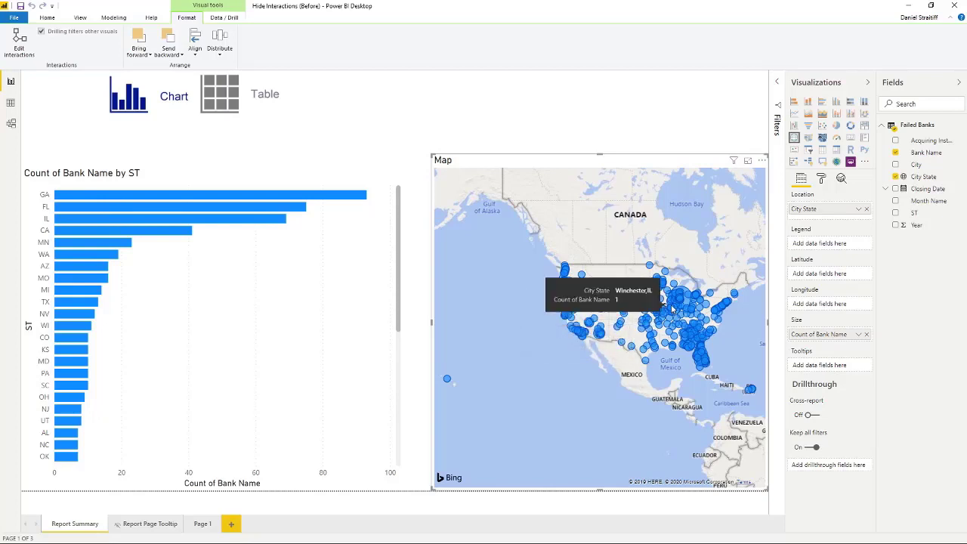
{"action": "left_click", "coordinate": [692, 349]}
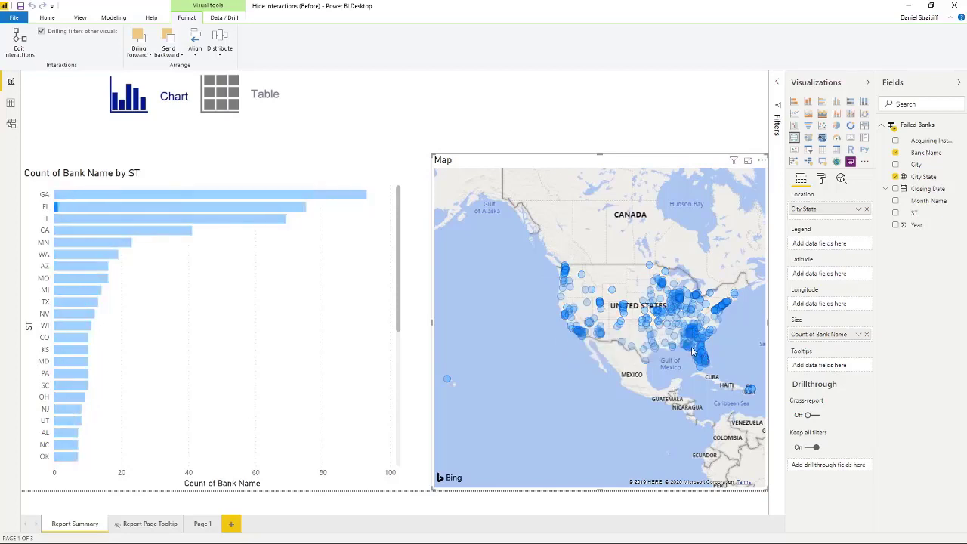
{"action": "left_click", "coordinate": [542, 365]}
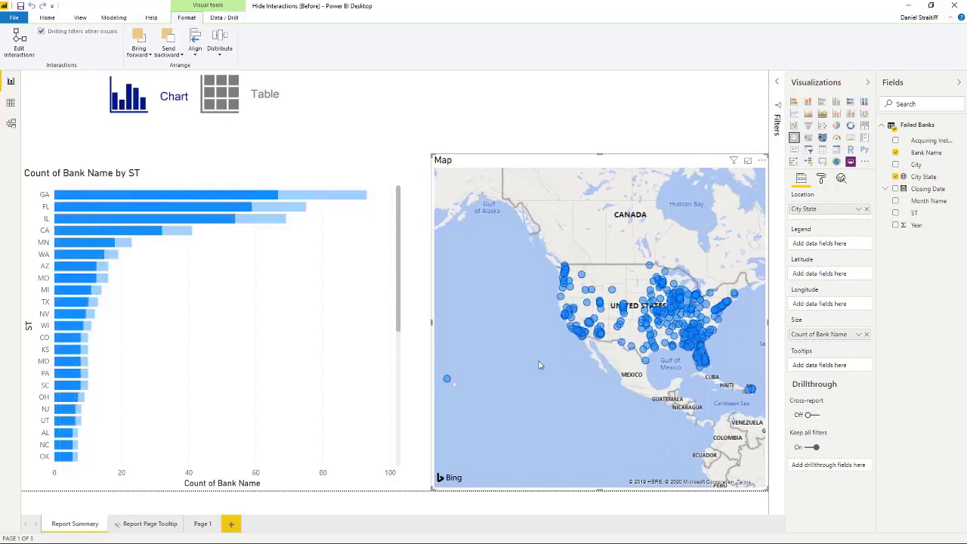
{"action": "mouse_move", "coordinate": [561, 360]}
{"action": "left_mouse_down"}
{"action": "mouse_move", "coordinate": [523, 362]}
{"action": "mouse_move", "coordinate": [557, 355]}
{"action": "left_mouse_up"}
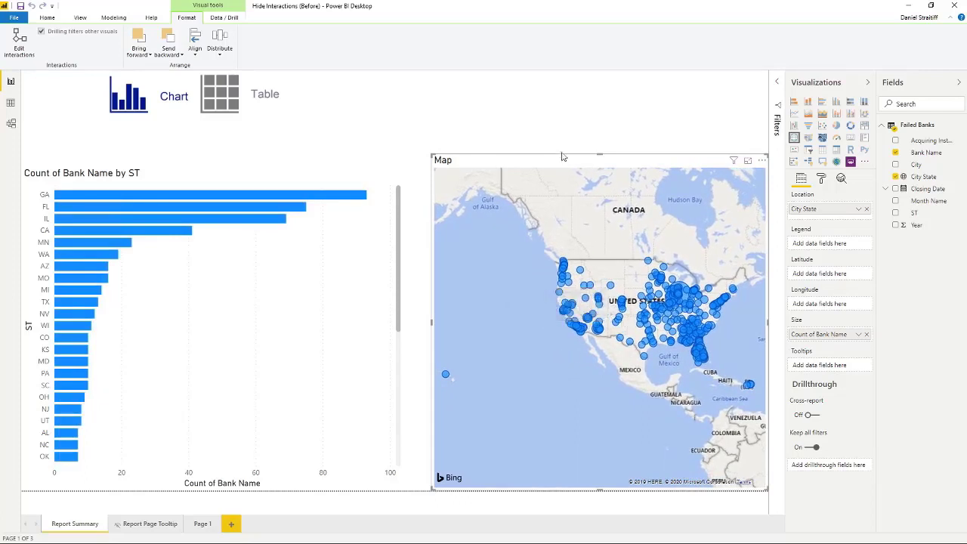
{"action": "left_click", "coordinate": [549, 124]}
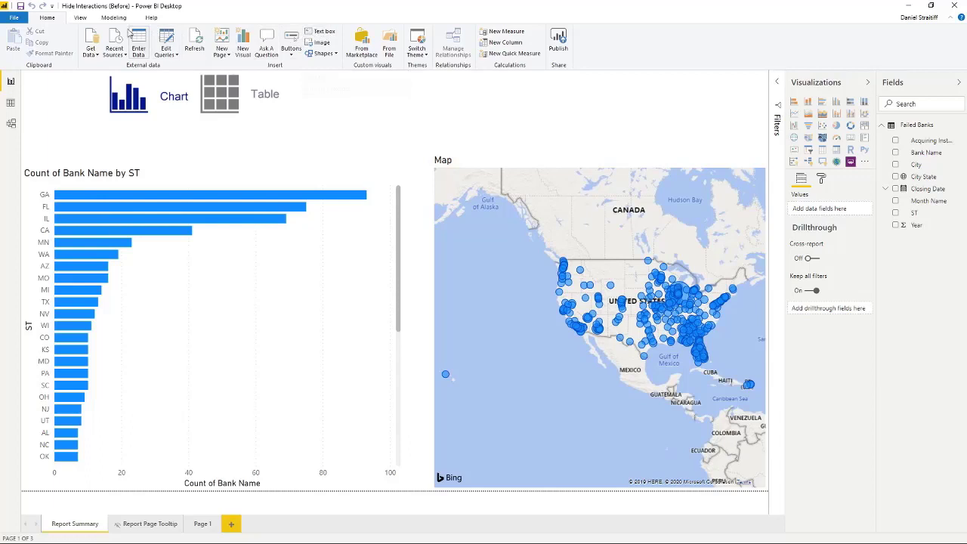
Step: Insert a blank text box and stretch it to cover the entire map
{"action": "left_click", "coordinate": [324, 31]}
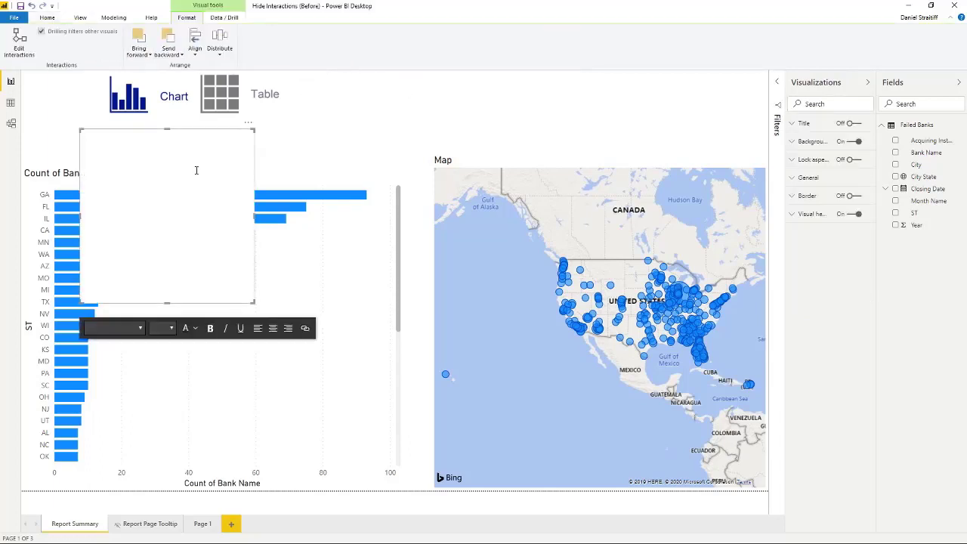
{"action": "left_click_drag", "start_coordinate": [242, 130], "coordinate": [759, 158]}
{"action": "left_click", "coordinate": [670, 237]}
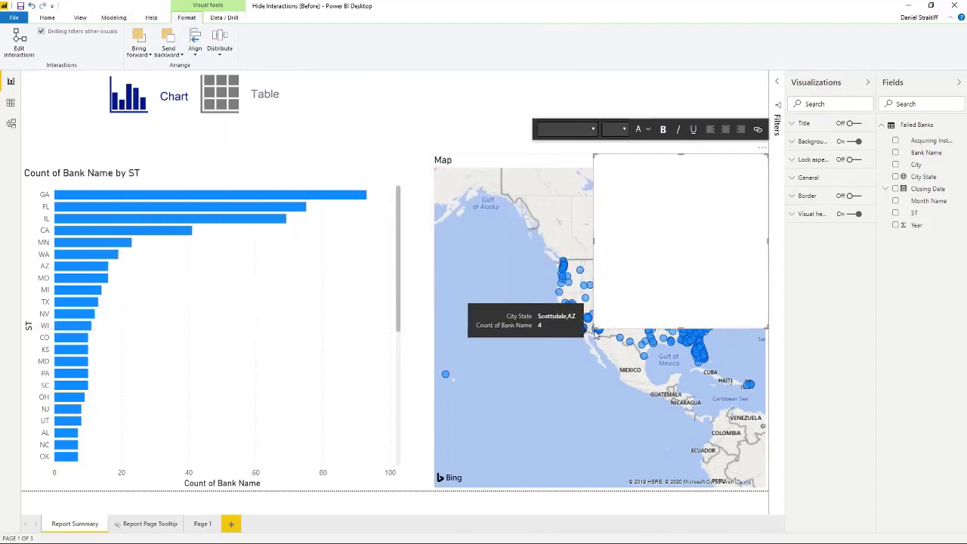
{"action": "left_click_drag", "start_coordinate": [594, 327], "coordinate": [434, 490]}
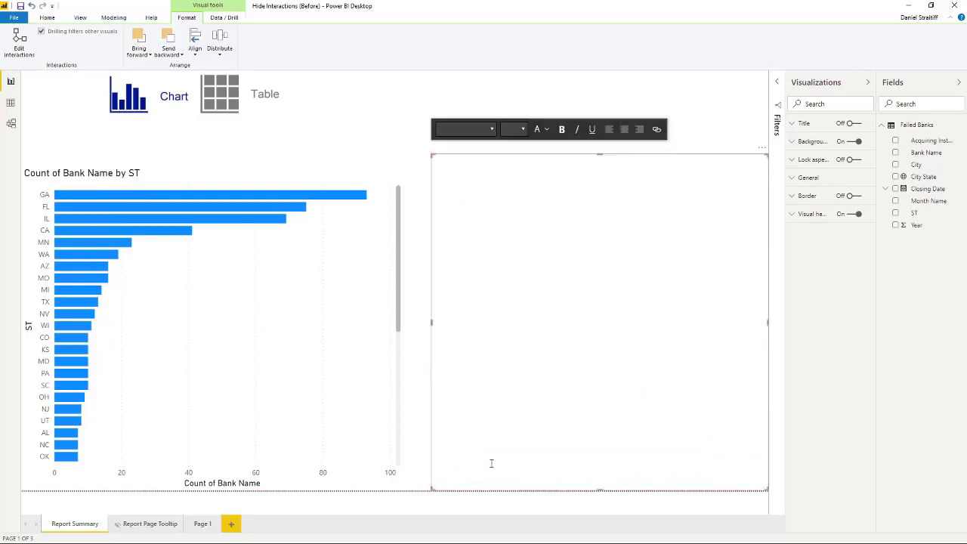
{"action": "left_click", "coordinate": [701, 116]}
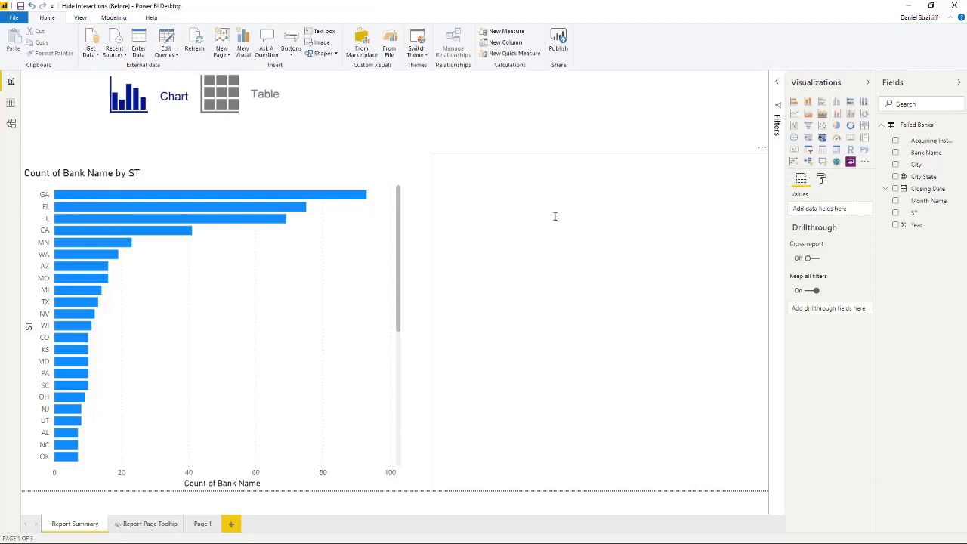
Step: Set the text box's background transparency to 100% so the map shows through, then deselect it
{"action": "left_click", "coordinate": [517, 229]}
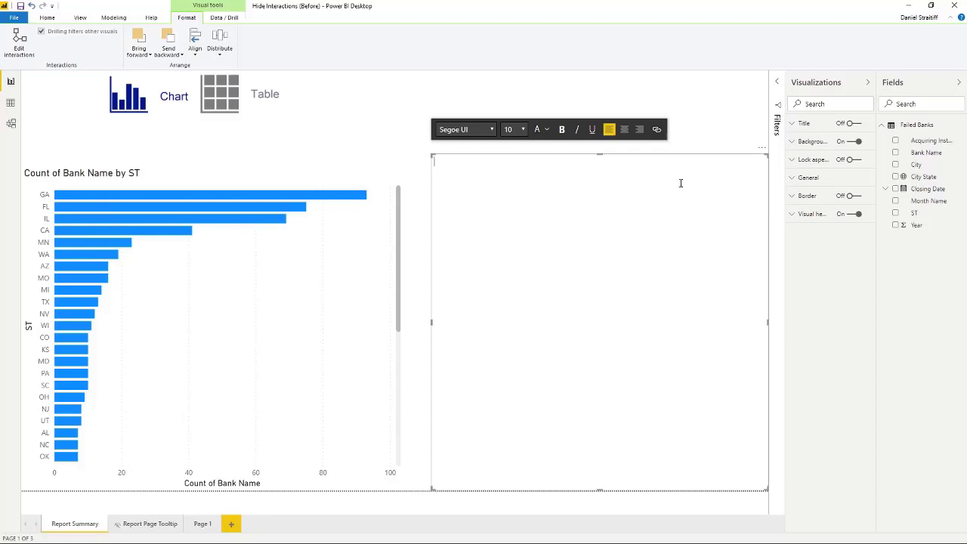
{"action": "left_click", "coordinate": [793, 144]}
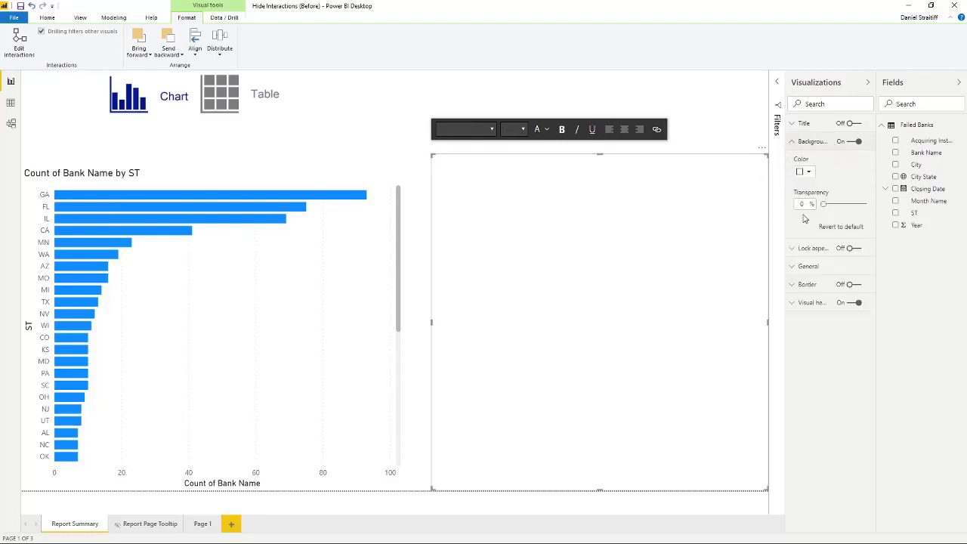
{"action": "left_click_drag", "start_coordinate": [823, 204], "coordinate": [895, 211]}
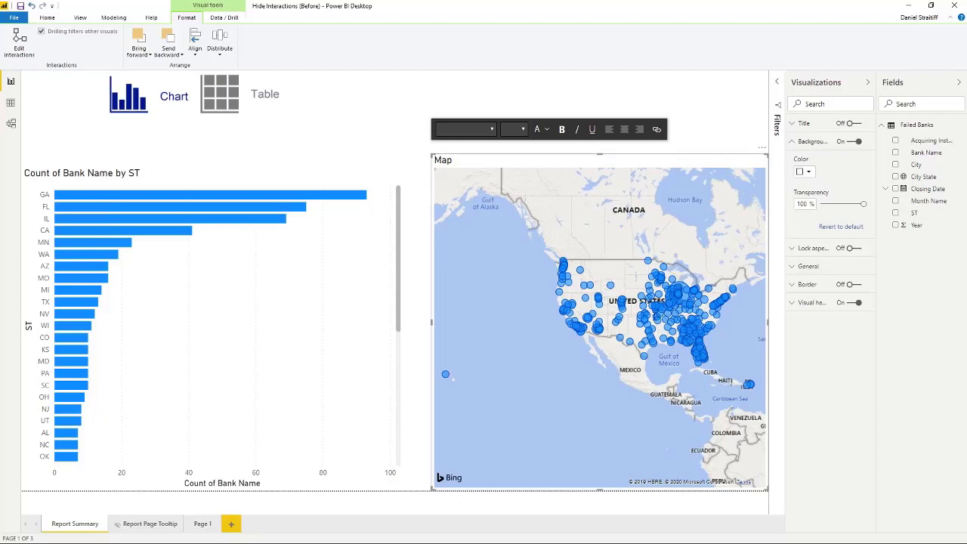
{"action": "key", "text": "Escape"}
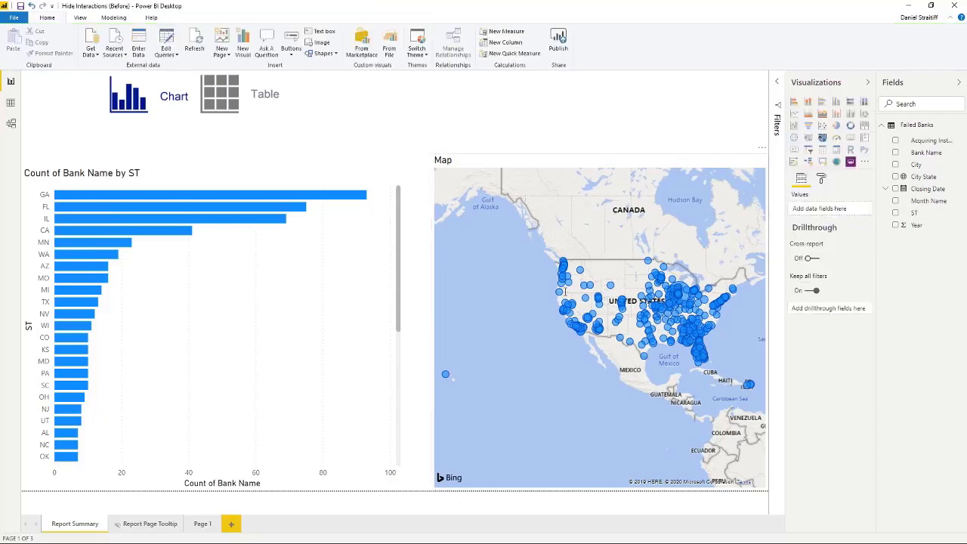
{"action": "left_click", "coordinate": [666, 313]}
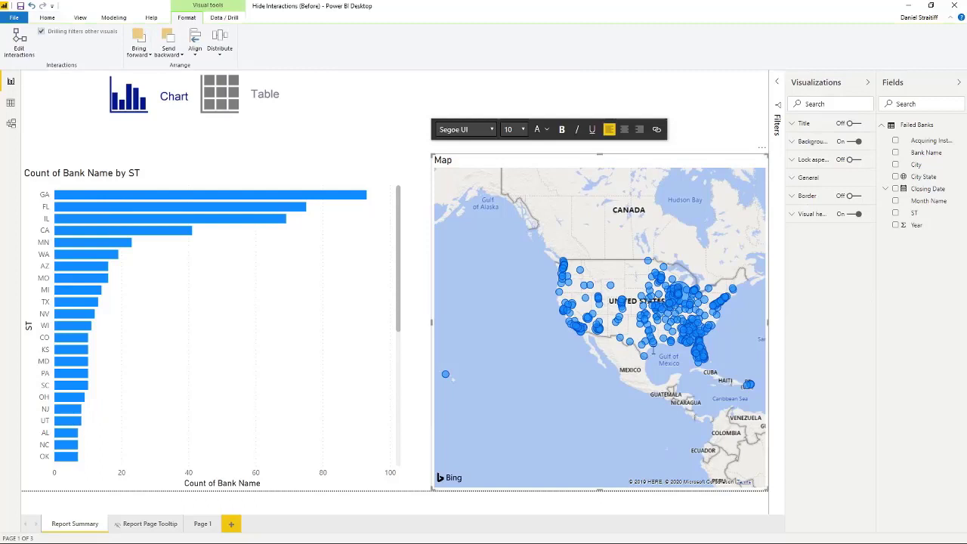
{"action": "left_click", "coordinate": [408, 138]}
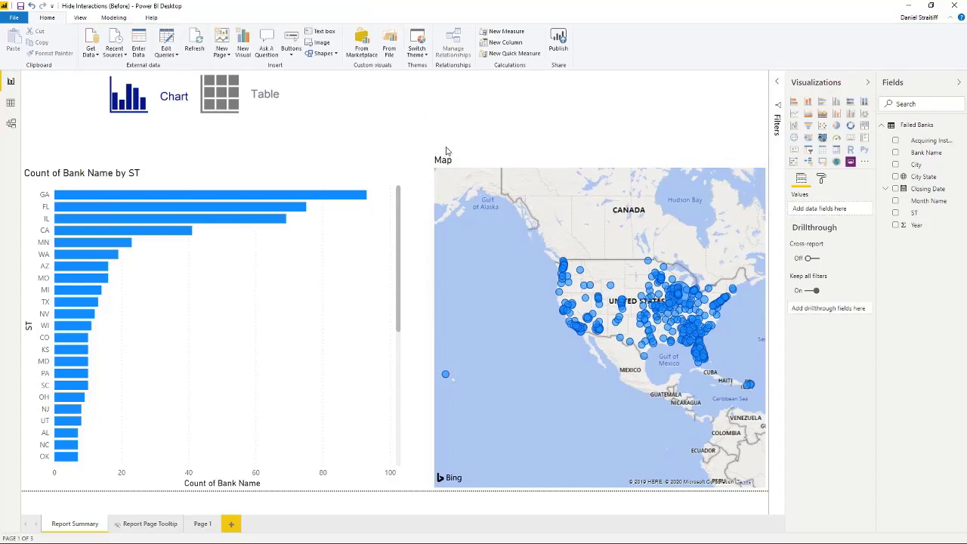
{"action": "left_click", "coordinate": [487, 236]}
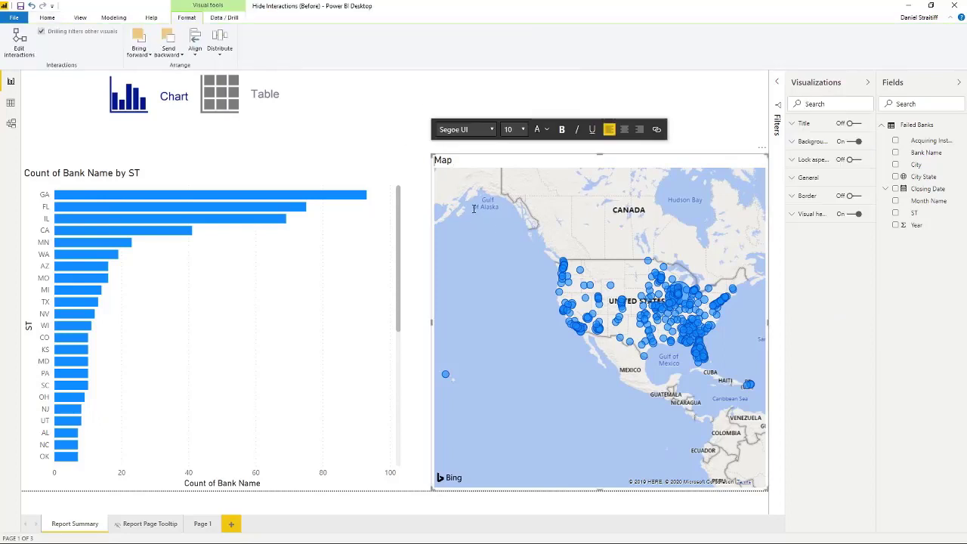
{"action": "left_click", "coordinate": [390, 137]}
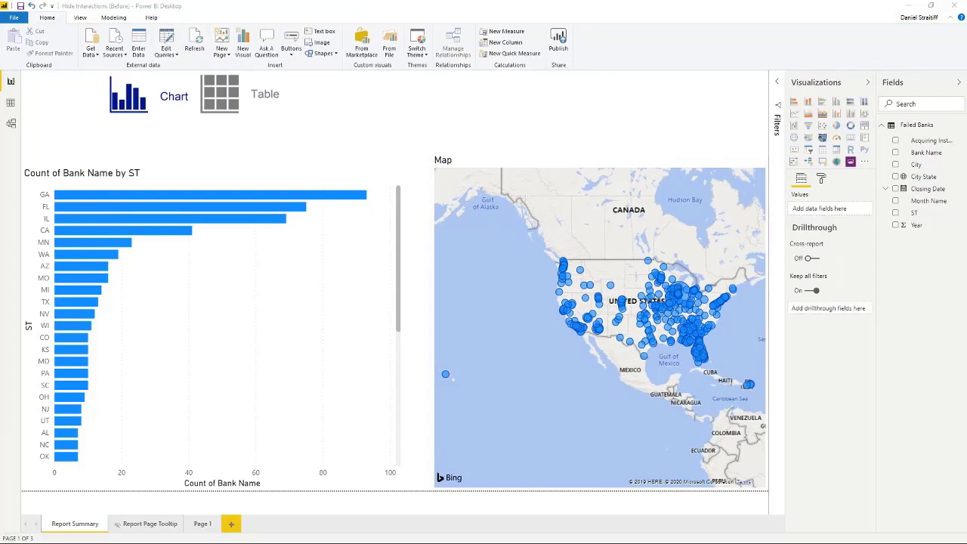
Step: In the browser's published report, filter to Georgia's failed banks, then clear the filter
{"action": "left_click_drag", "start_coordinate": [966, 83], "coordinate": [478, 1]}
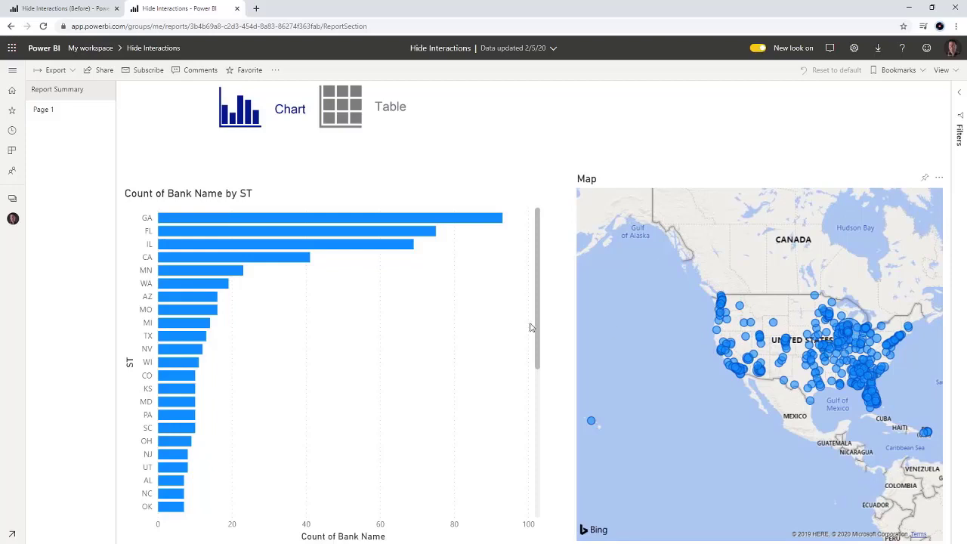
{"action": "left_click", "coordinate": [147, 218]}
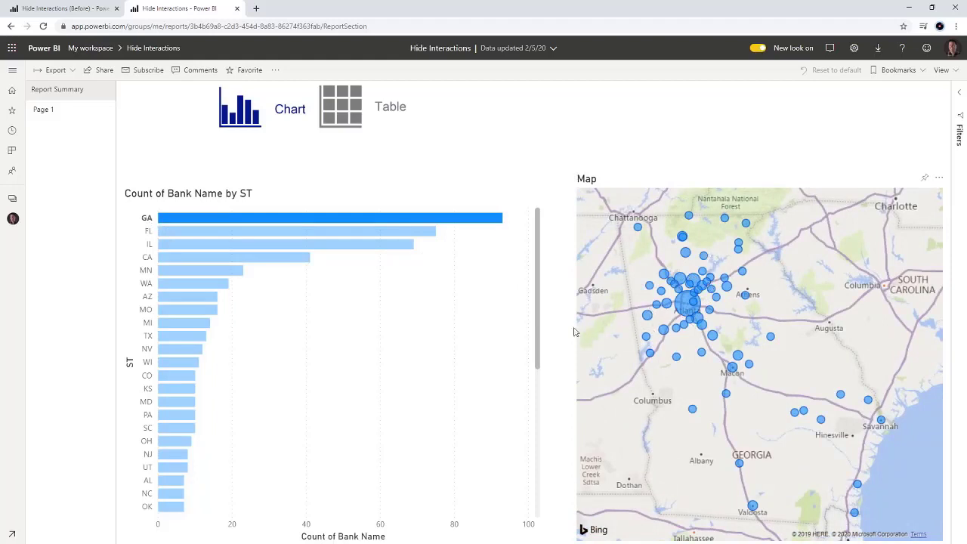
{"action": "left_click", "coordinate": [401, 296]}
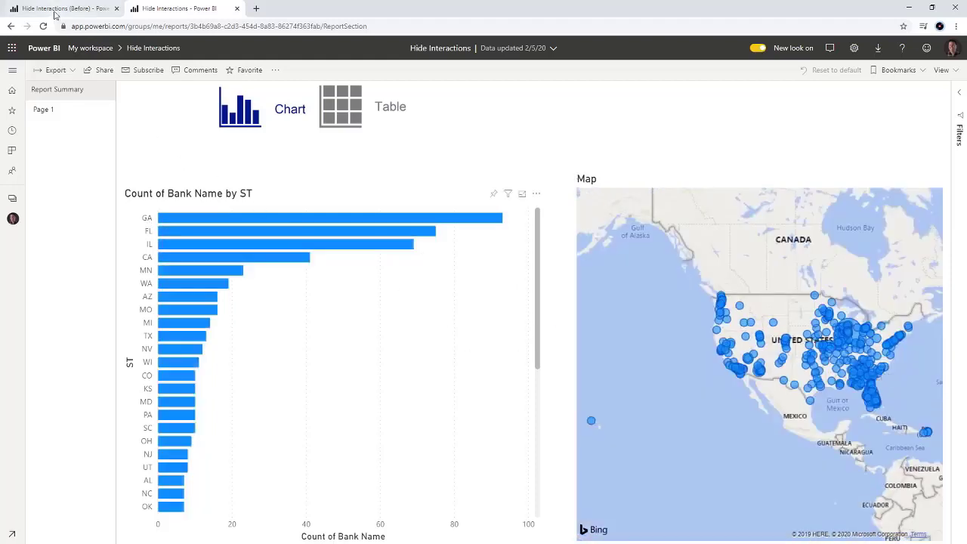
Step: In the Before report, cross-highlight from a map bubble, clear it, and return to Hide Interactions
{"action": "left_click", "coordinate": [54, 9]}
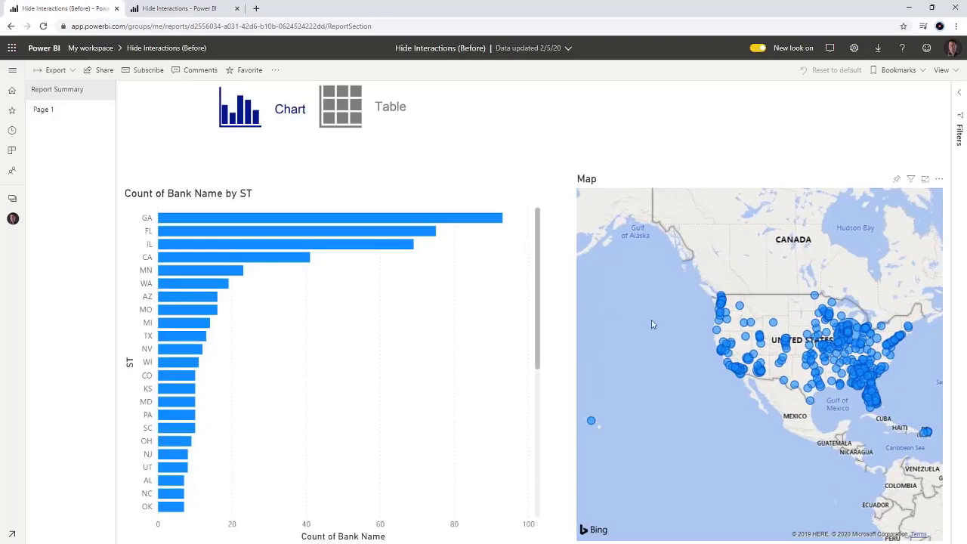
{"action": "mouse_move", "coordinate": [831, 352]}
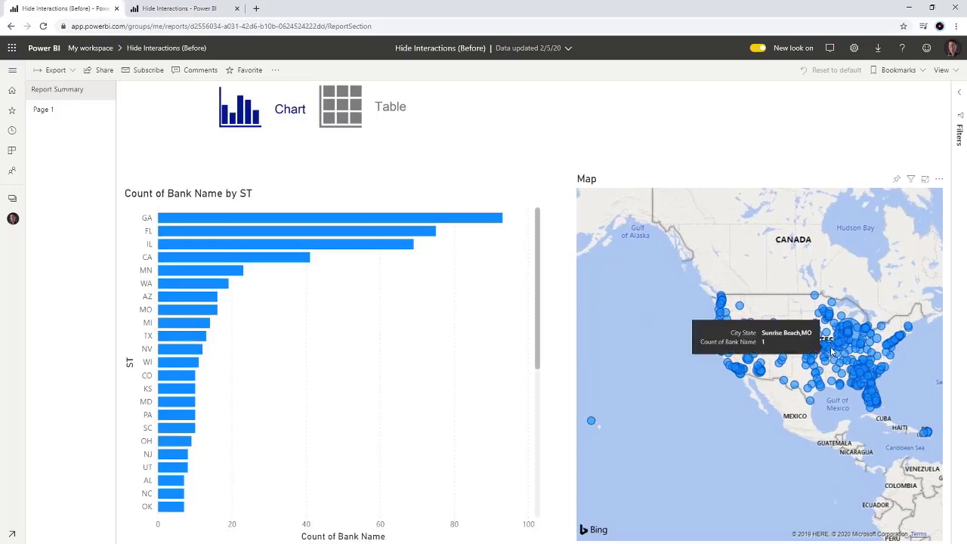
{"action": "left_click", "coordinate": [854, 345]}
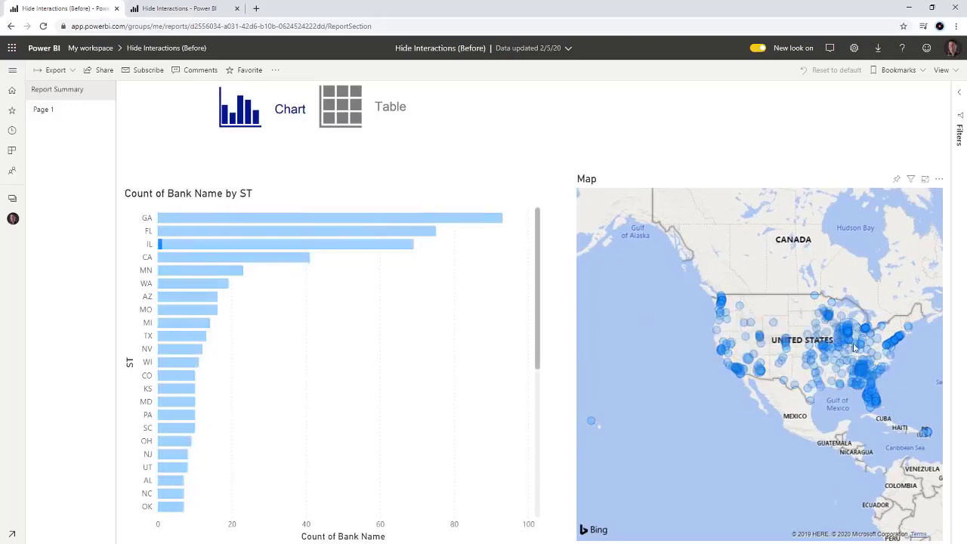
{"action": "left_click", "coordinate": [854, 326]}
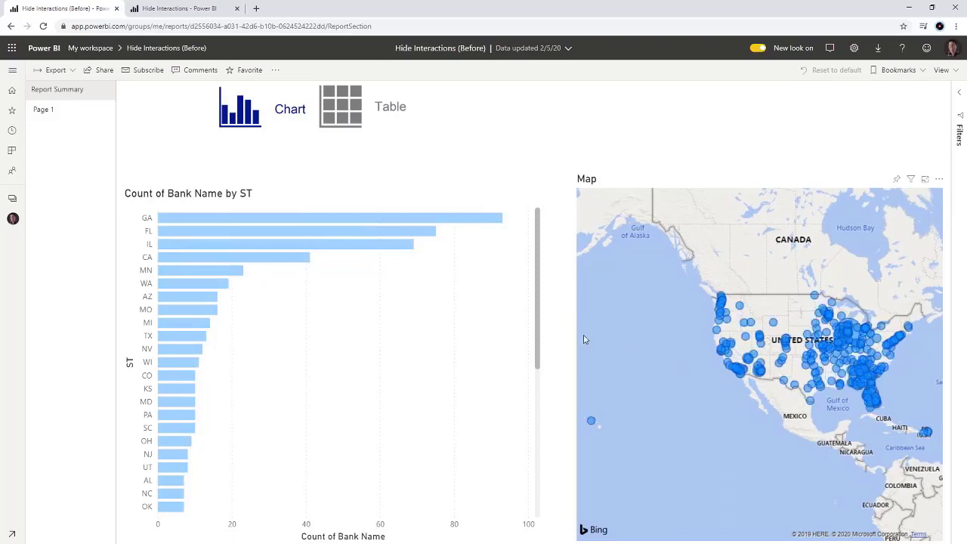
{"action": "left_click", "coordinate": [177, 10]}
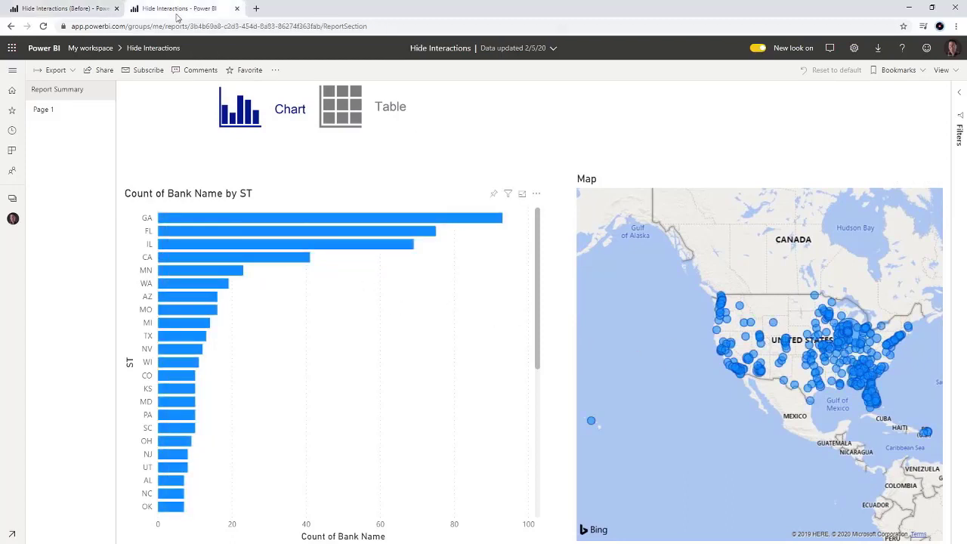